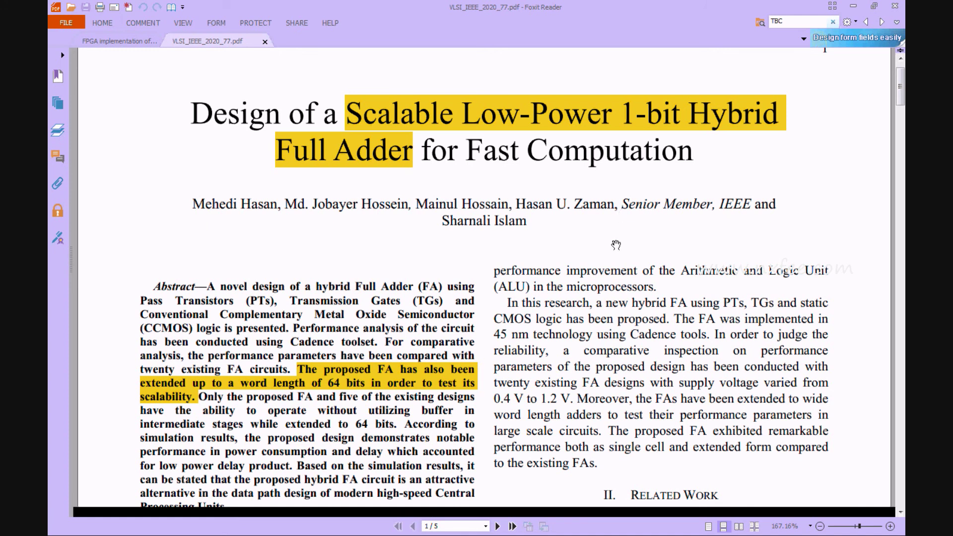
- Scroll the paper in Foxit Reader through the abstract, circuit figures and power charts
scroll(614, 244, "down", 3)
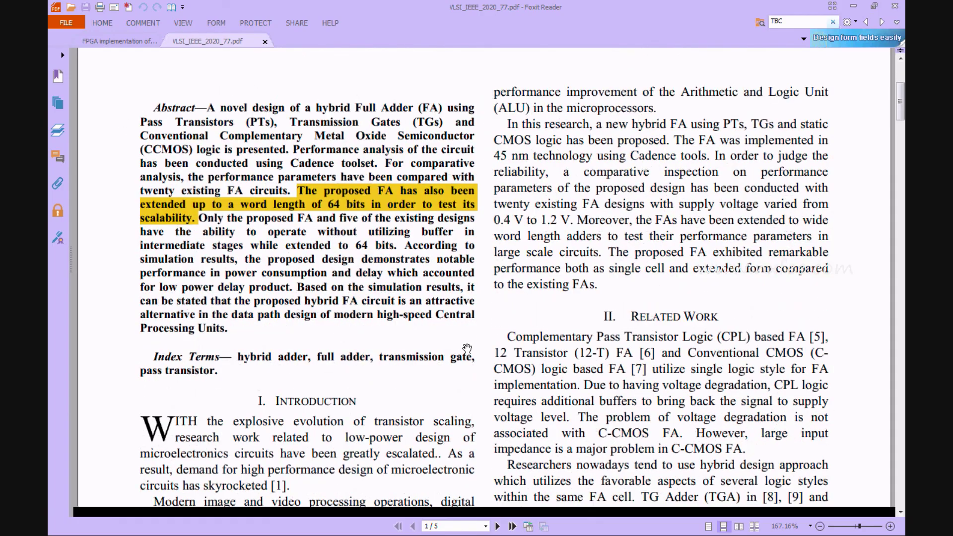
scroll(468, 348, "down", 1)
scroll(467, 348, "down", 15)
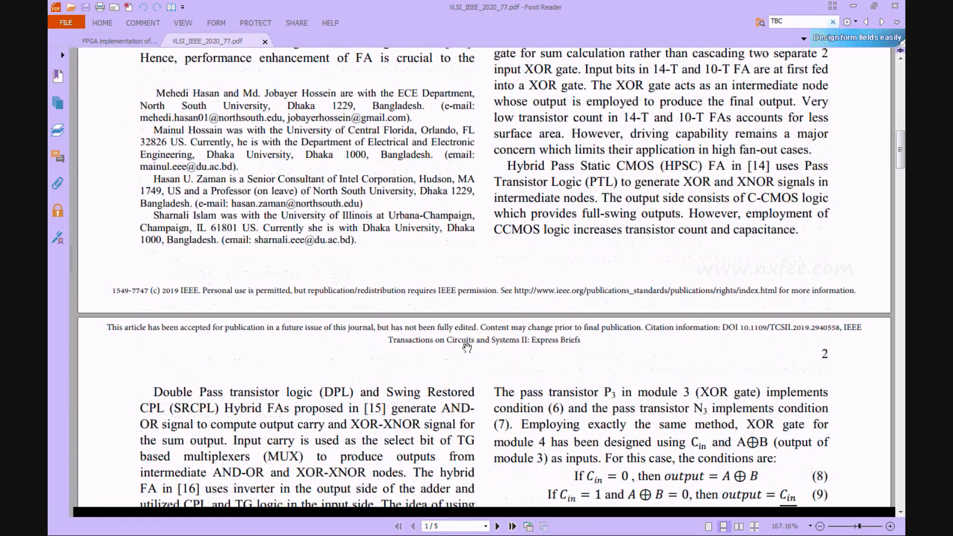
scroll(468, 348, "down", 20)
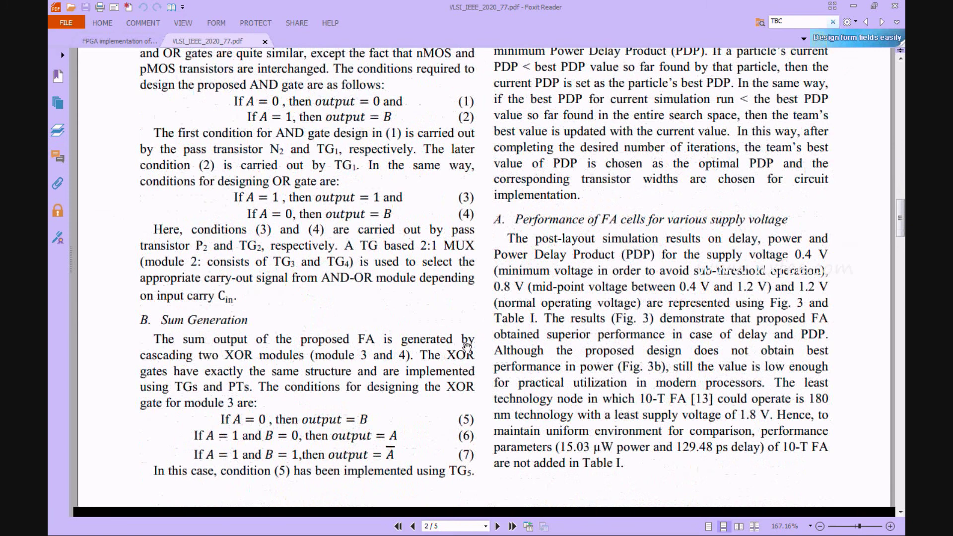
scroll(467, 348, "down", 9)
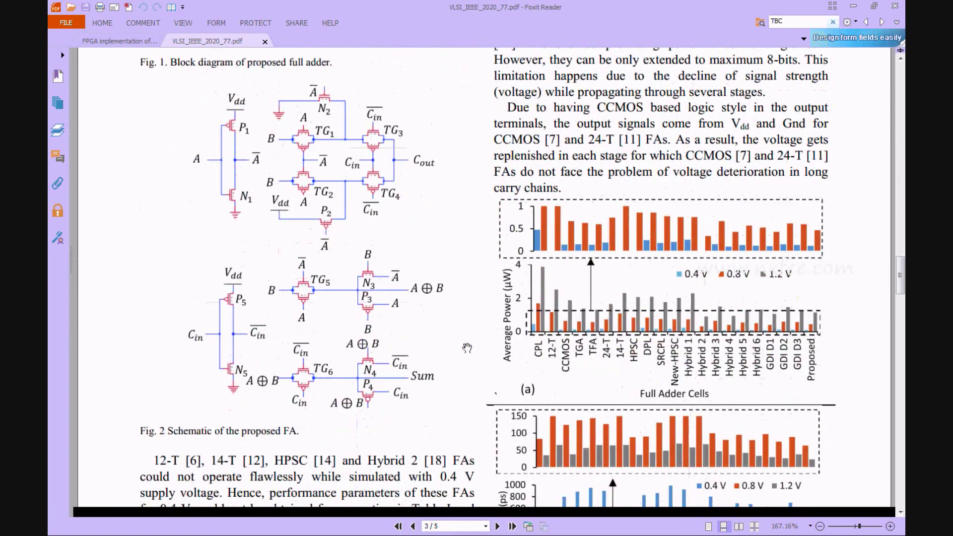
scroll(467, 347, "up", 1)
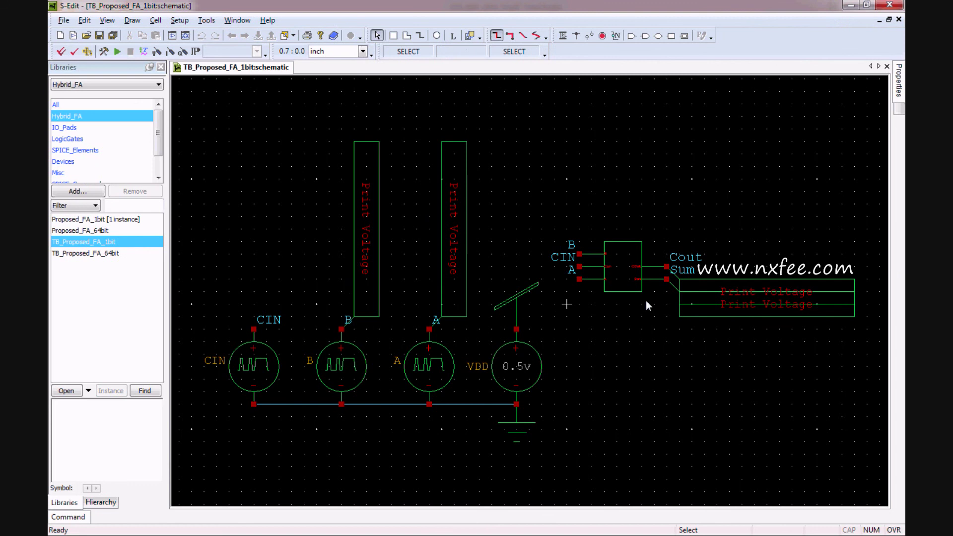
- Push into Proposed_FA_1bit, then open TB_Proposed_FA_64bit and push into its chained adder cells
left_click(626, 283)
key("i")
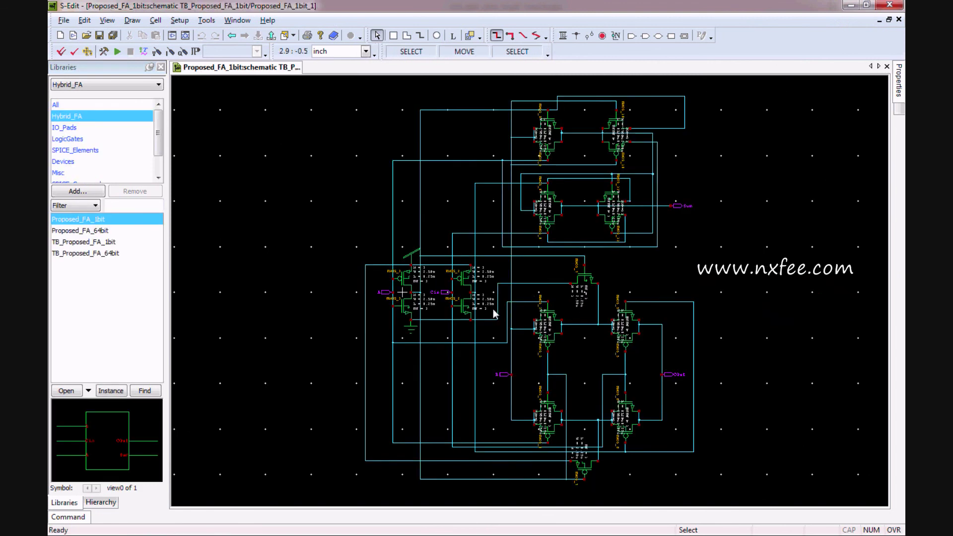
double_click(95, 252)
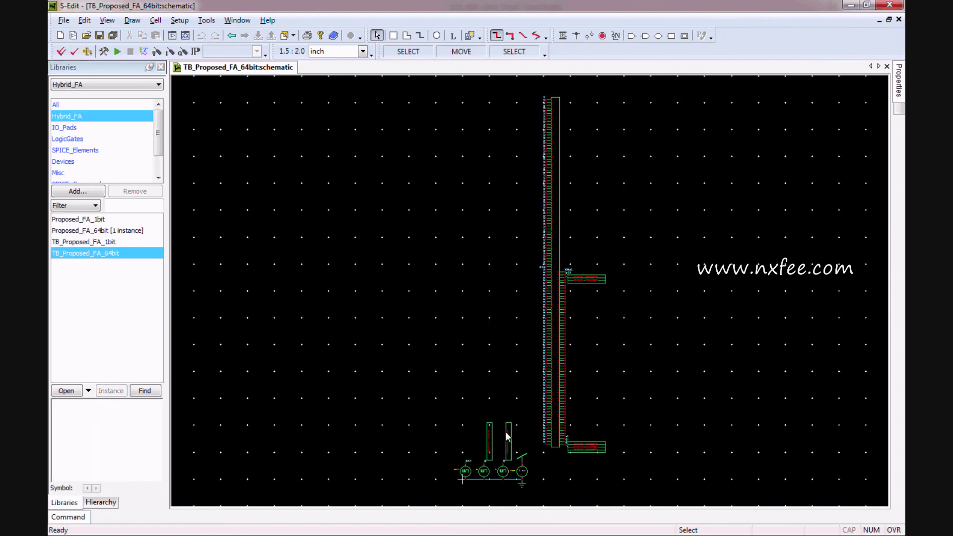
left_click(551, 397)
key("i")
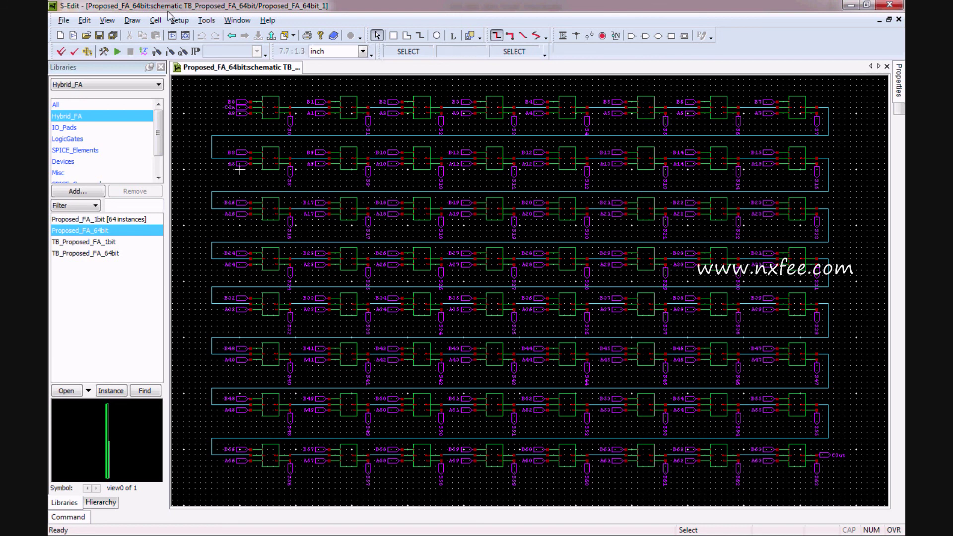
- Return to the 64-bit testbench, reopen TB_Proposed_FA_1bit and save all designs
left_click(237, 35)
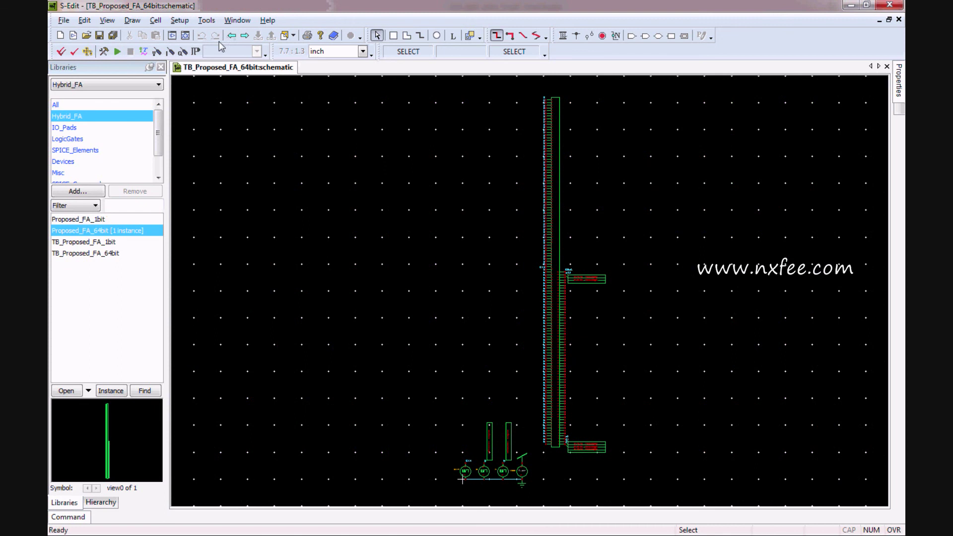
double_click(101, 243)
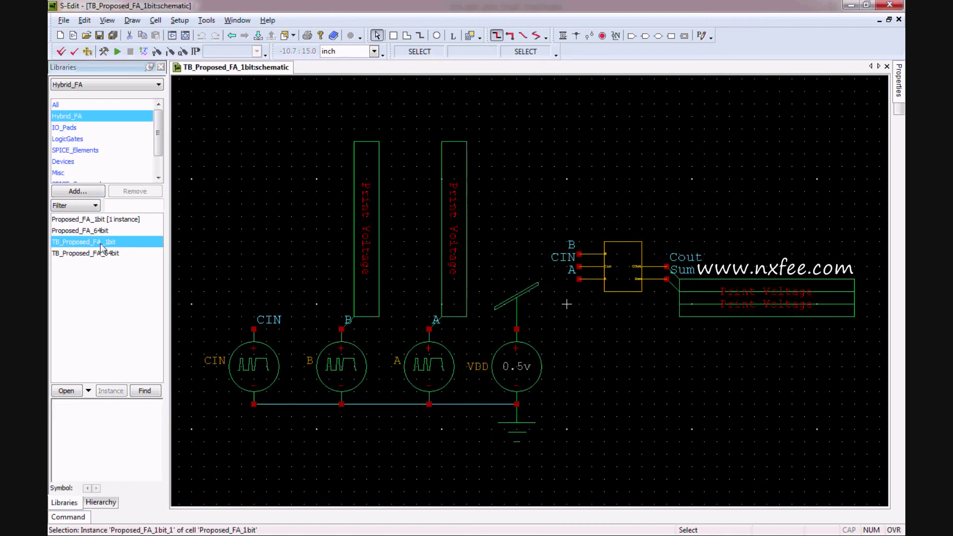
left_click(252, 180)
left_click(113, 35)
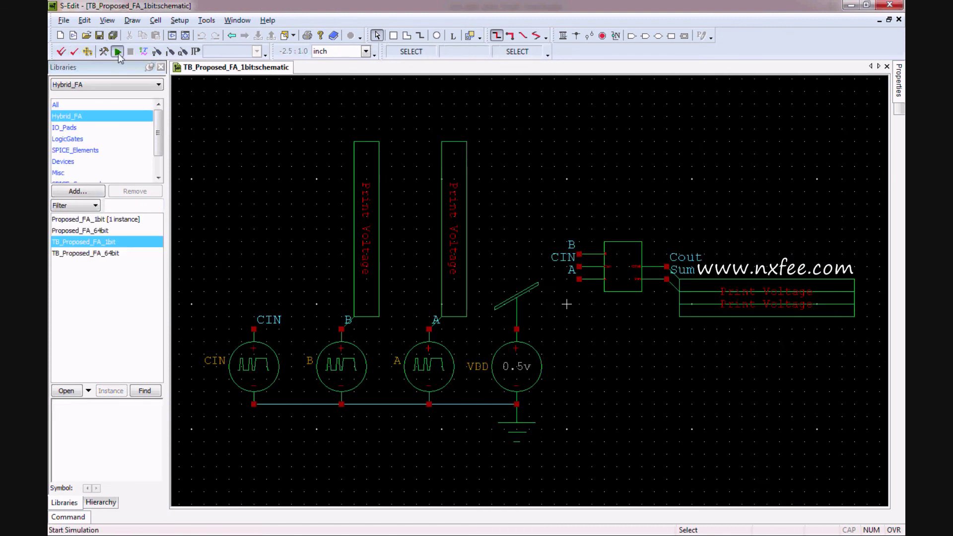
- Simulate TB_Proposed_FA_1bit, then open TB_Proposed_FA_64bit and simulate it as well
left_click(117, 52)
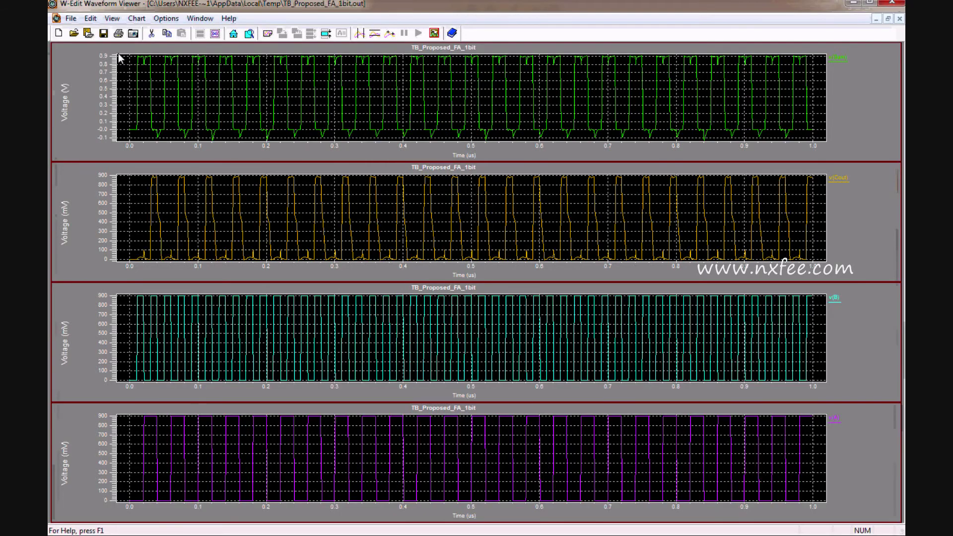
left_click(853, 2)
double_click(84, 253)
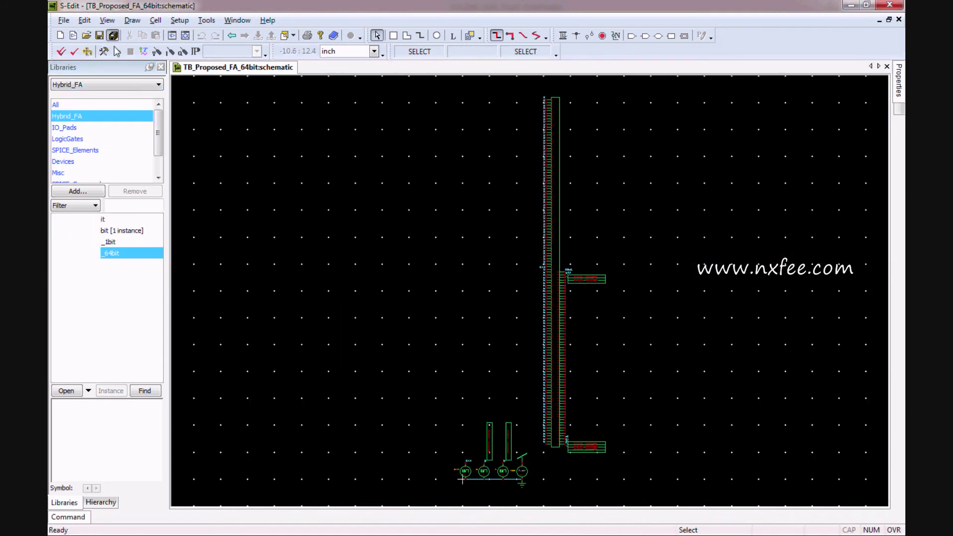
left_click(117, 52)
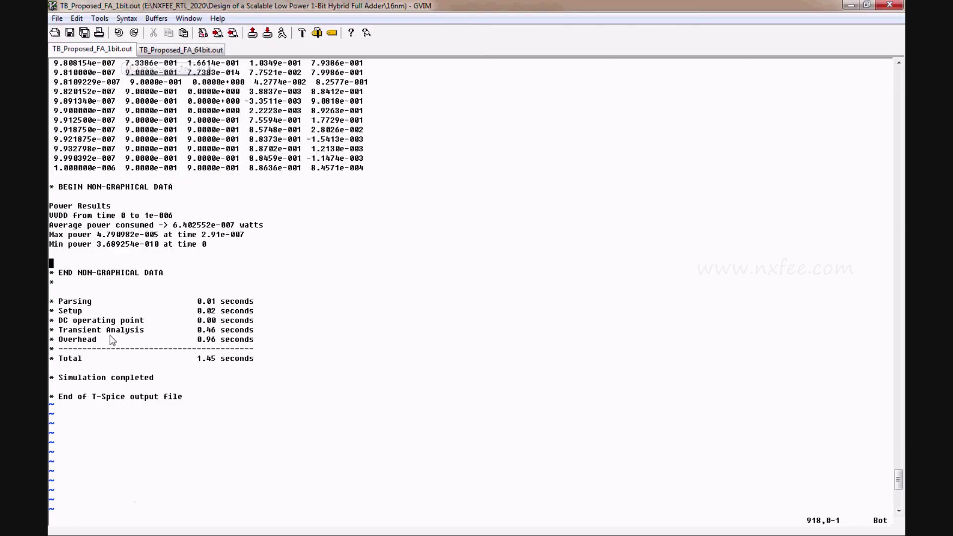
- Compare the 1-bit average power against the 64-bit 3.820587e-005 W in GVIM
left_click_drag(50, 206, 194, 245)
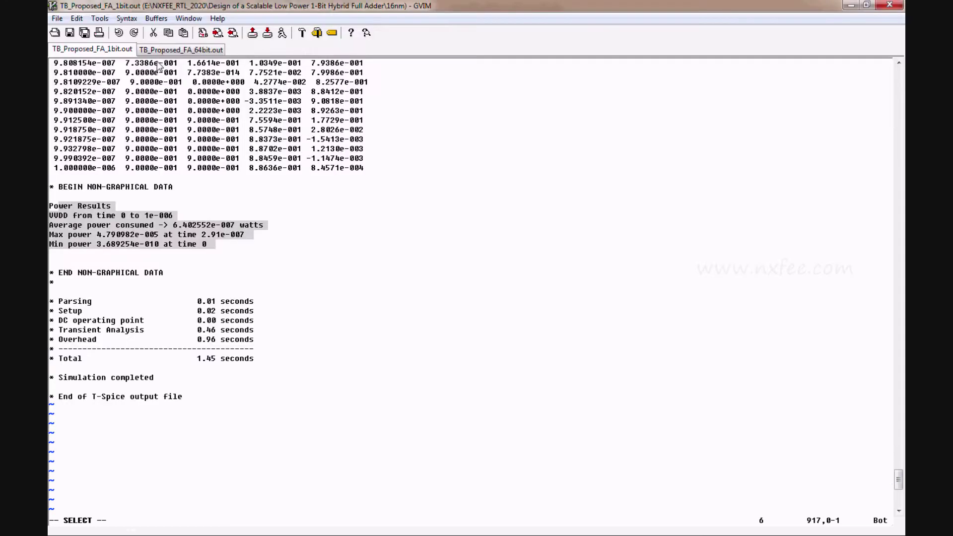
left_click(180, 51)
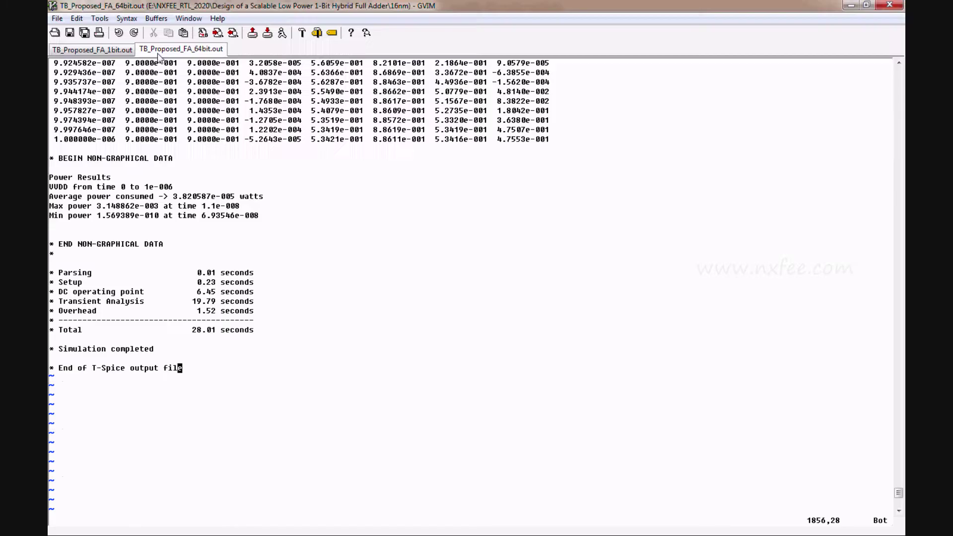
left_click_drag(78, 179, 223, 215)
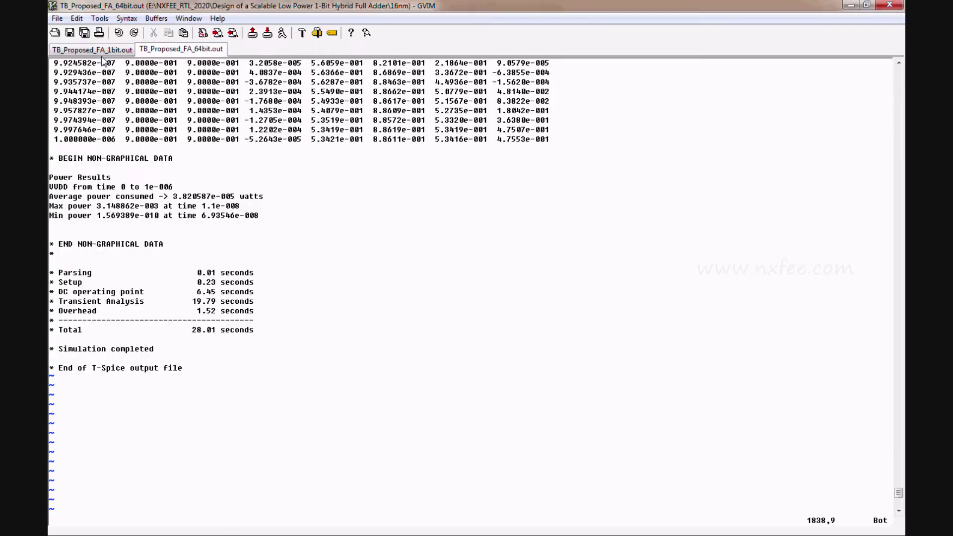
left_click(92, 49)
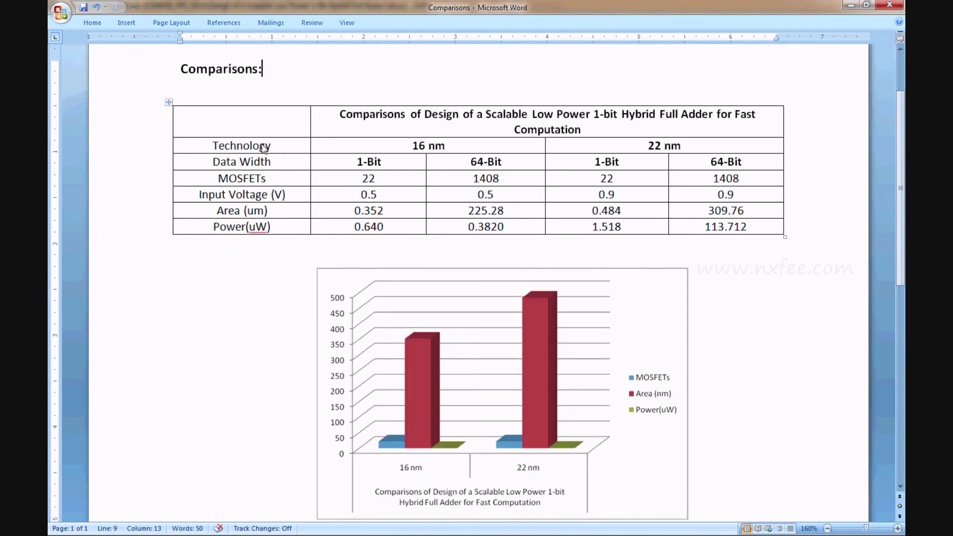
left_click_drag(180, 68, 595, 190)
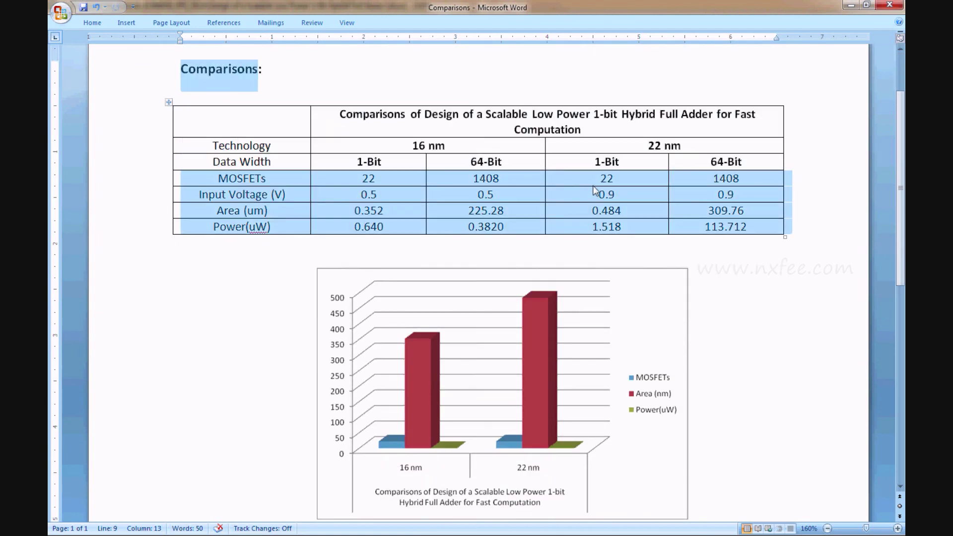
left_click(550, 190)
left_click(615, 157)
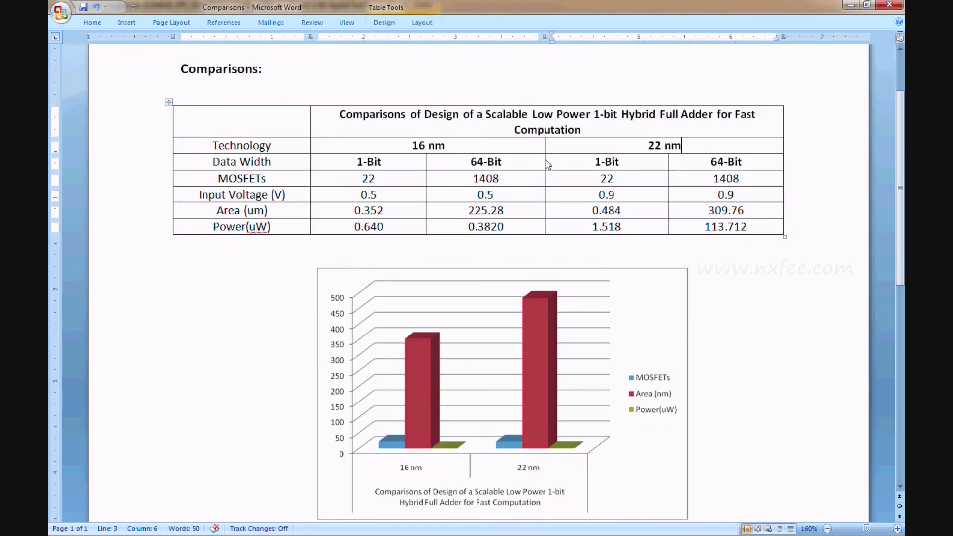
left_click(511, 168)
left_click_drag(579, 196, 741, 198)
key("ctrl+z")
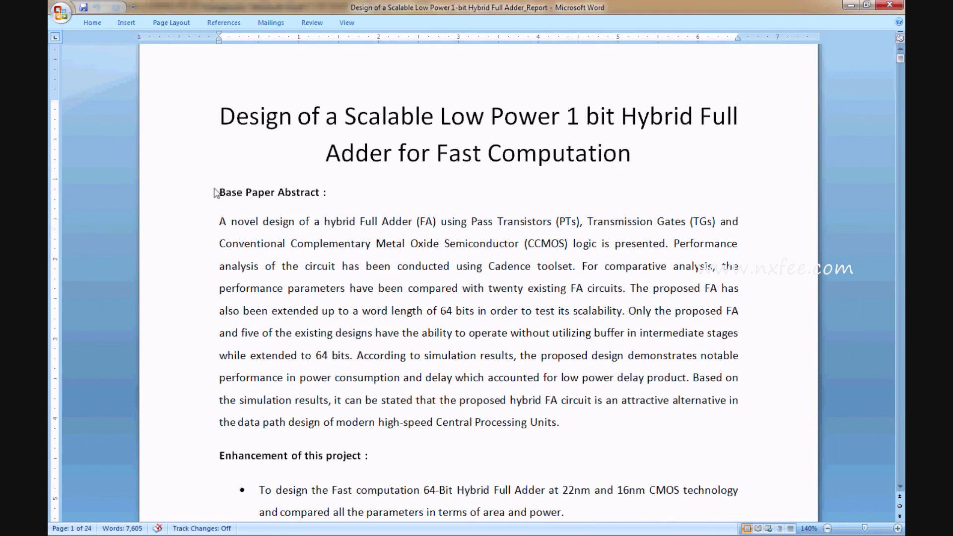
- Page down through the opening sections of the full adder report in Word
left_click_drag(216, 193, 518, 312)
scroll(411, 397, "down", 3)
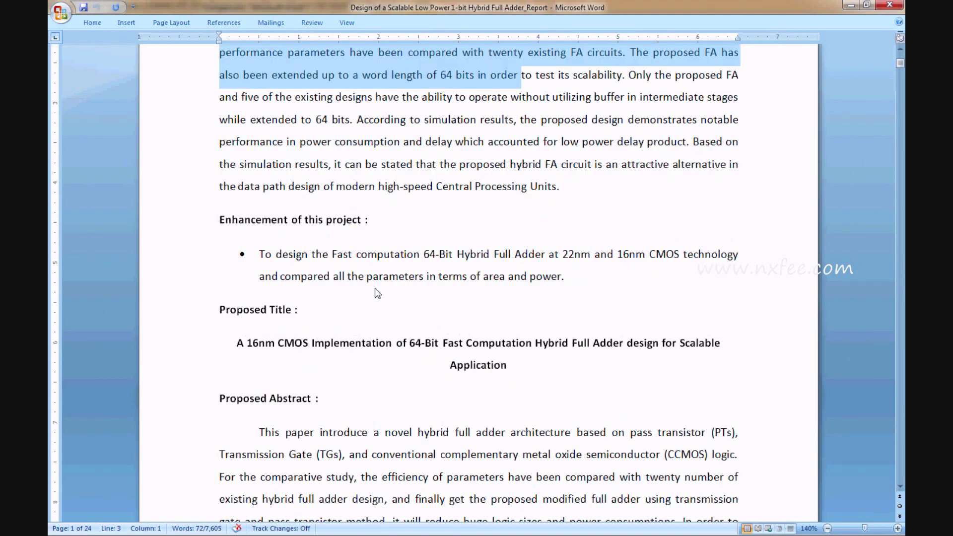
scroll(377, 292, "down", 5)
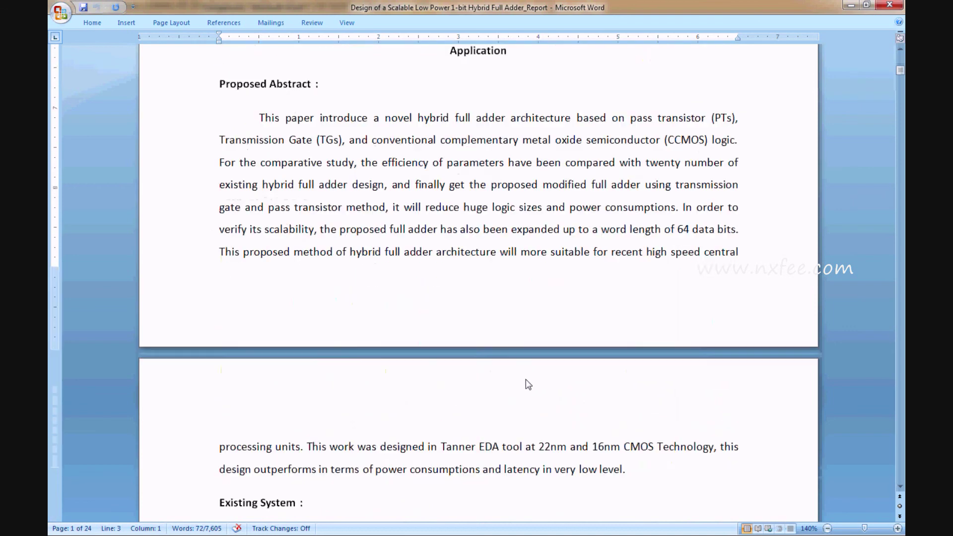
scroll(527, 384, "down", 5)
scroll(428, 386, "down", 7)
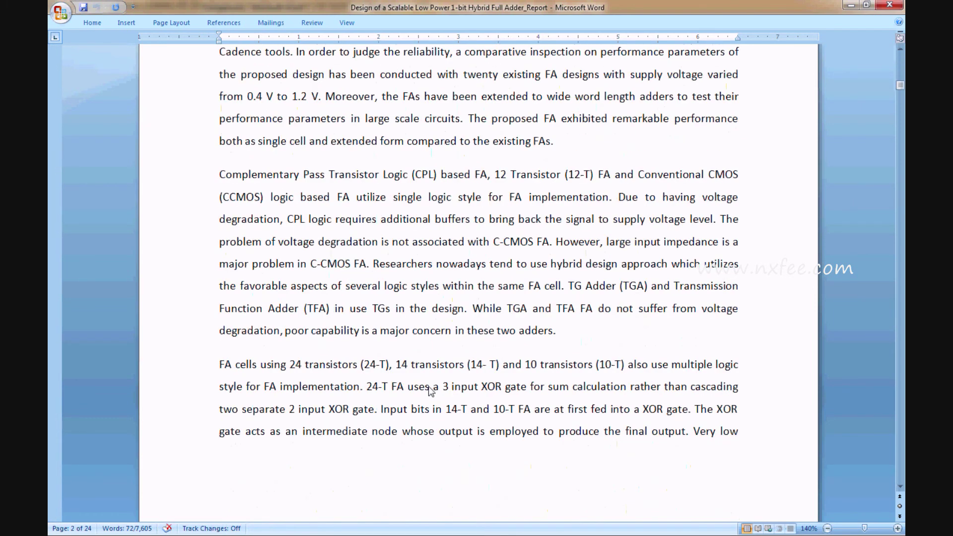
scroll(427, 386, "down", 8)
scroll(274, 246, "down", 3)
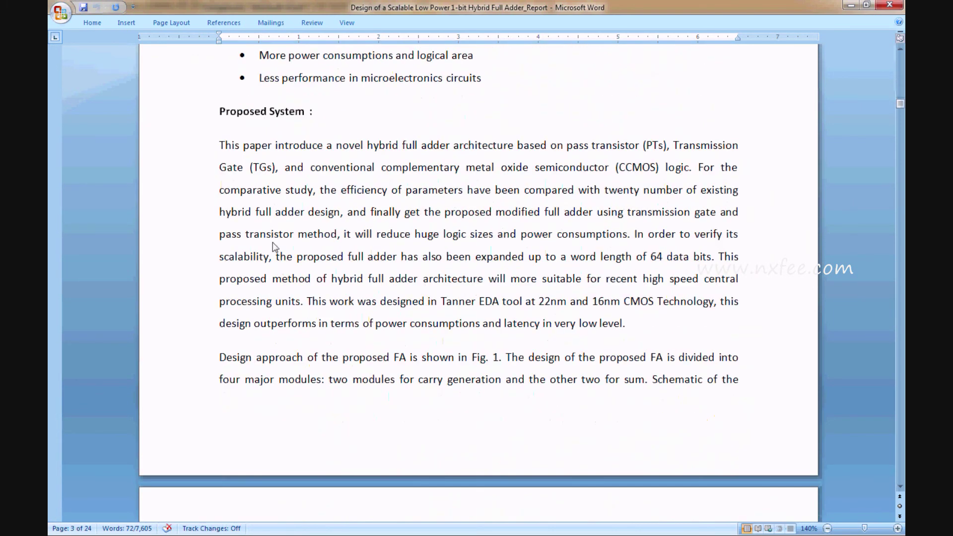
scroll(408, 377, "down", 8)
scroll(425, 367, "down", 20)
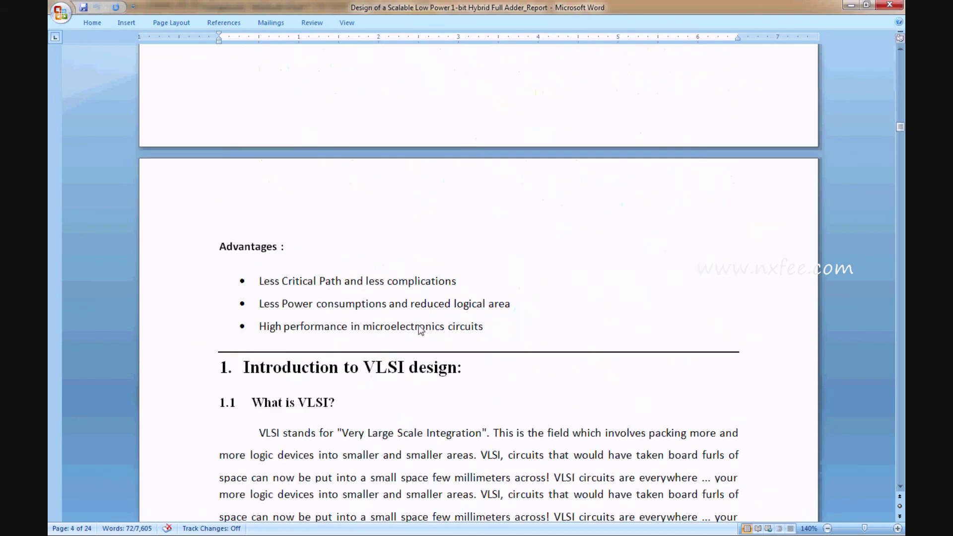
scroll(419, 322, "down", 20)
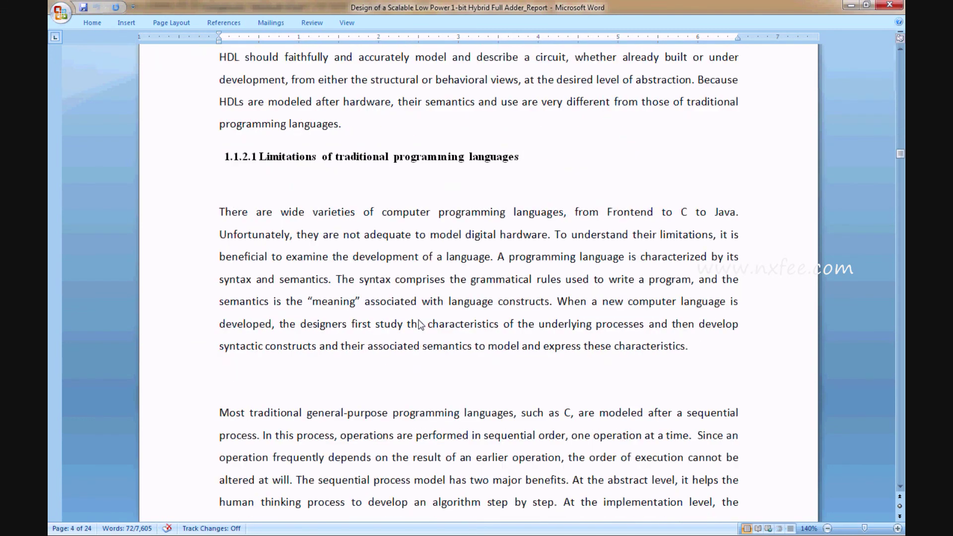
- Move further down the report to the References section on page 22
left_click_drag(896, 168, 882, 421)
scroll(744, 320, "up", 20)
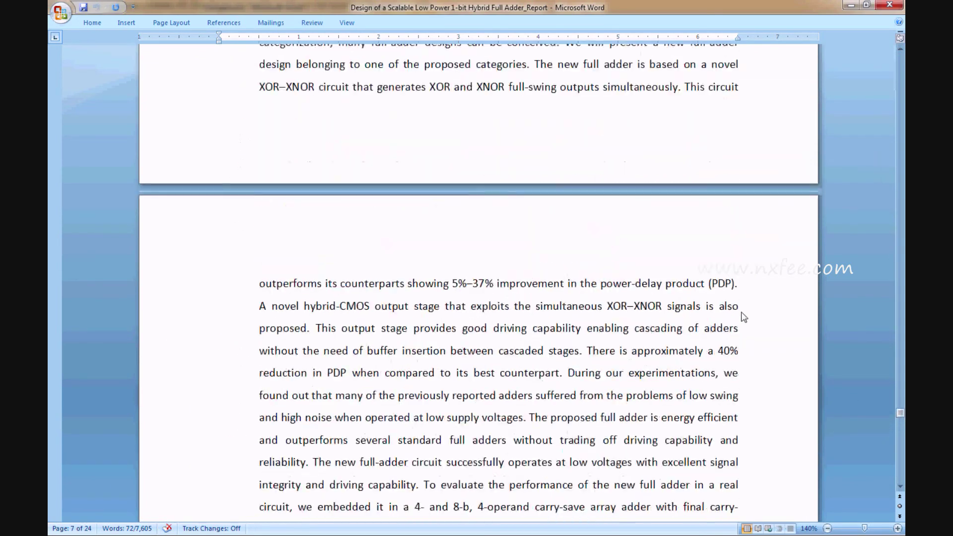
scroll(742, 315, "up", 3)
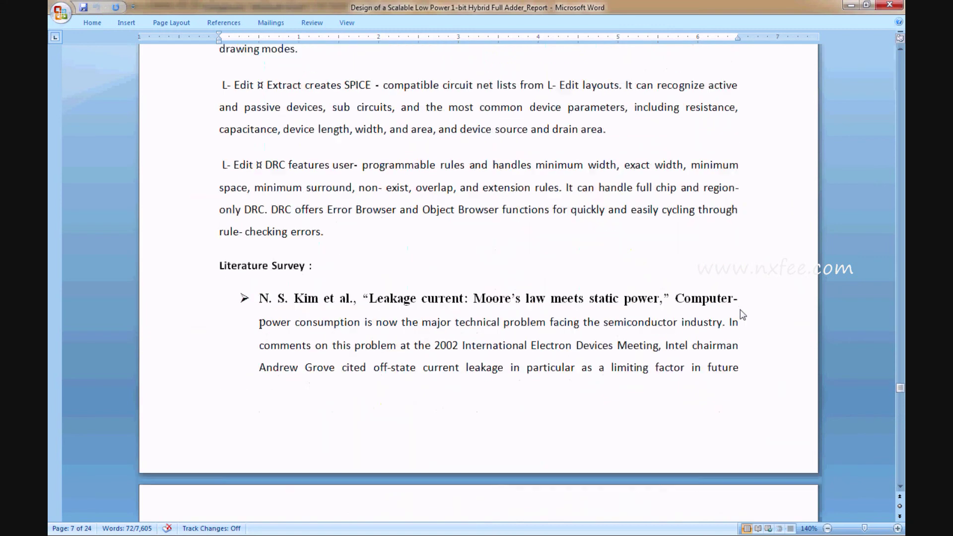
scroll(362, 221, "down", 9)
scroll(361, 222, "down", 15)
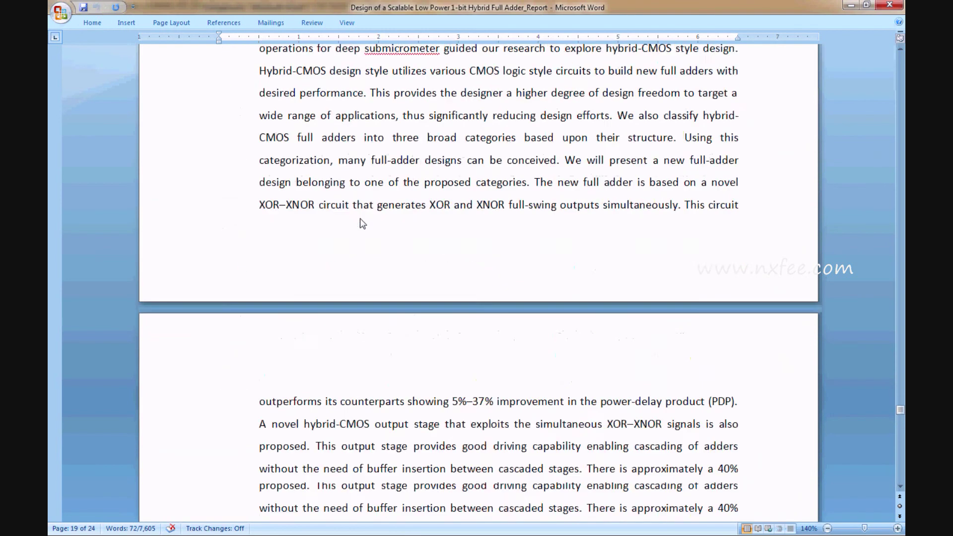
scroll(362, 221, "down", 5)
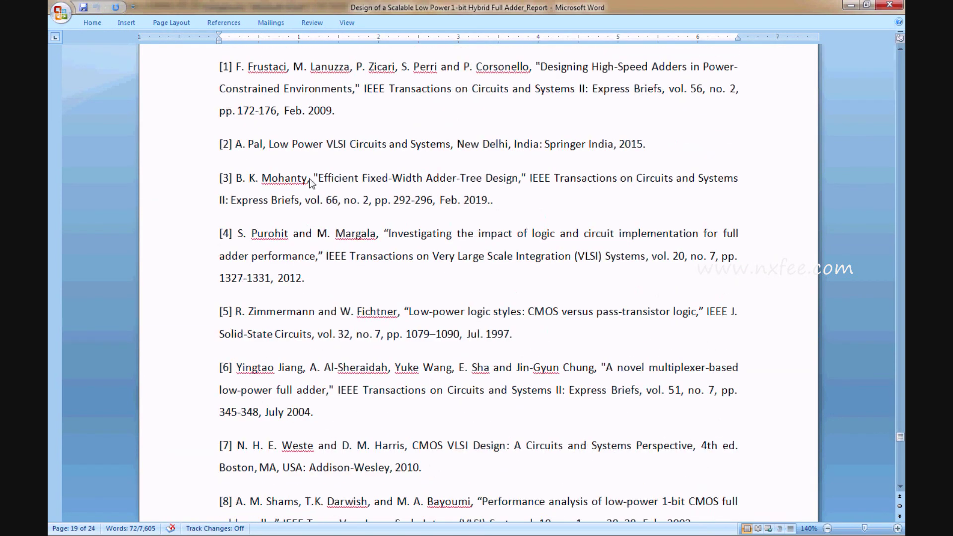
scroll(511, 215, "up", 2)
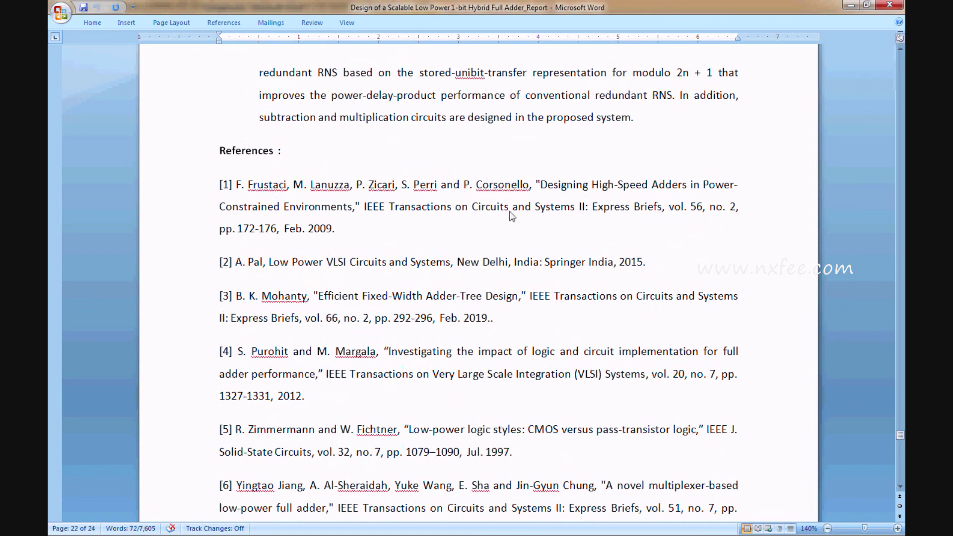